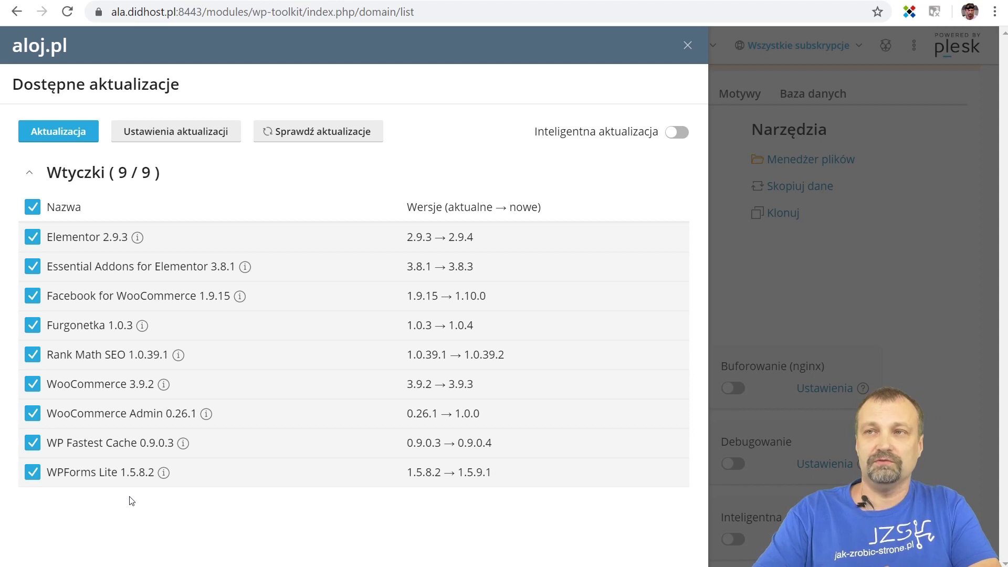
pyautogui.click(32, 208)
pyautogui.click(32, 241)
pyautogui.click(34, 267)
pyautogui.click(32, 207)
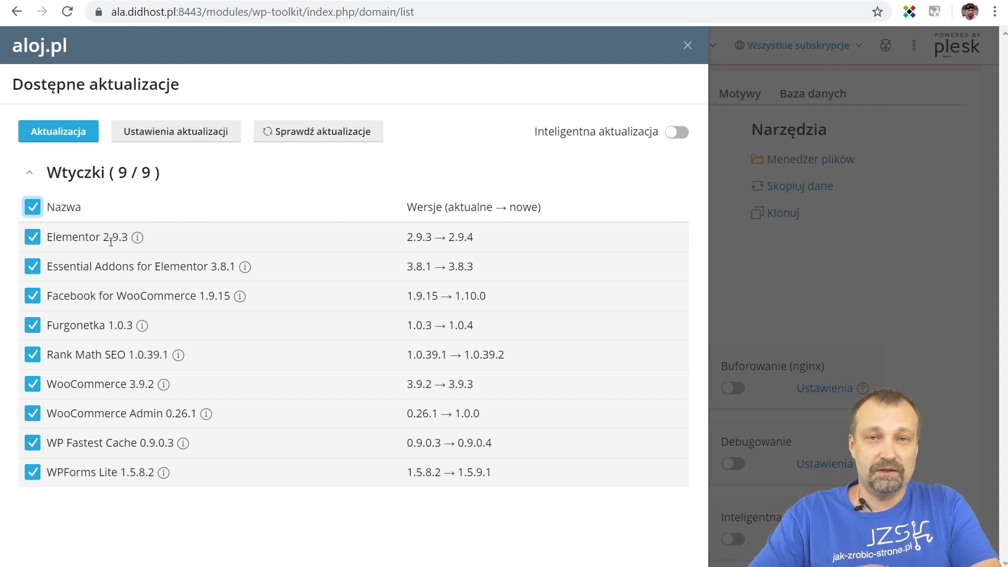
# Deselect all plugins, select only Elementor 2.9.3 and update it
pyautogui.click(32, 211)
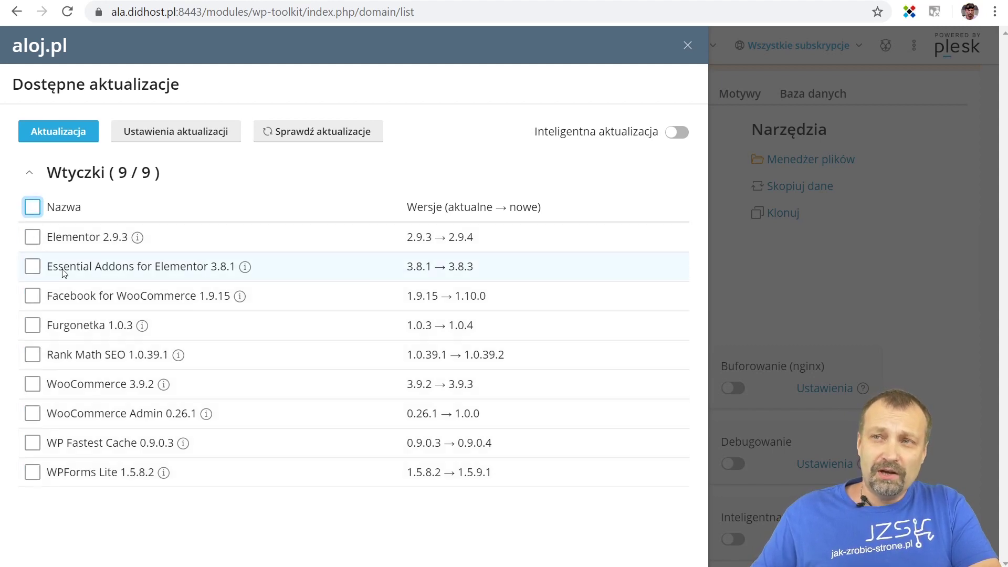
pyautogui.click(34, 242)
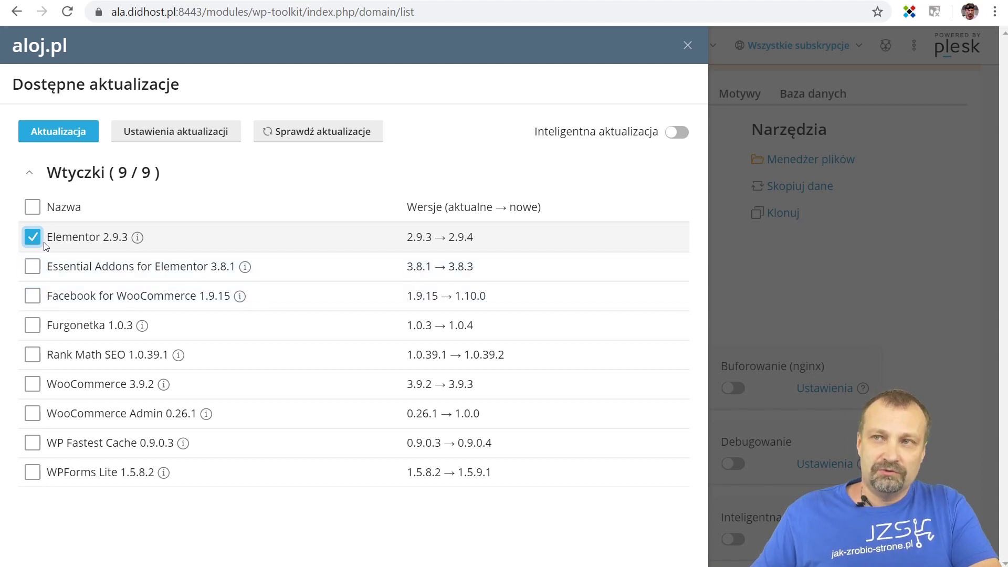
pyautogui.click(58, 131)
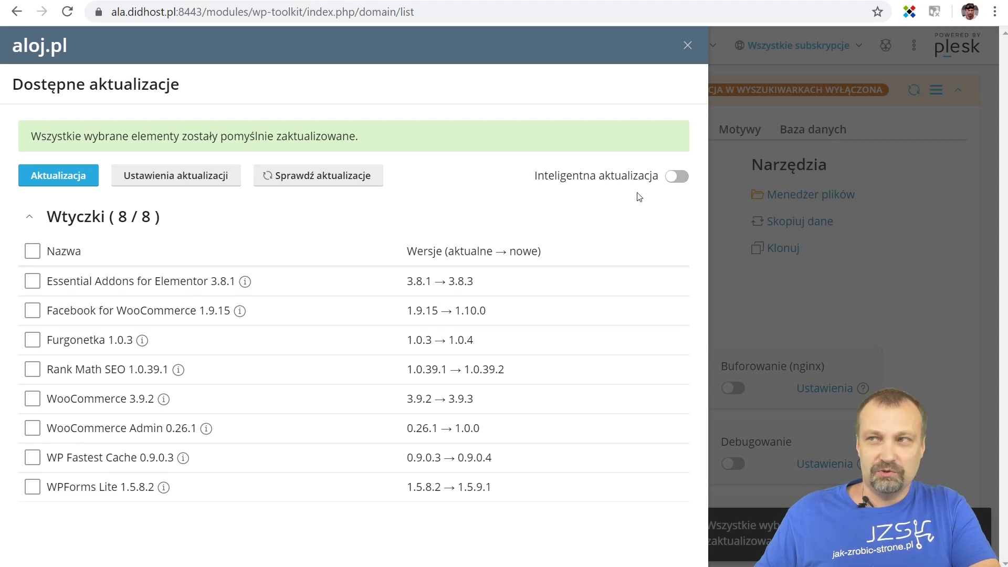
# Enable smart update (Inteligentna aktualizacja), select all remaining plugins and run their update test
pyautogui.click(574, 178)
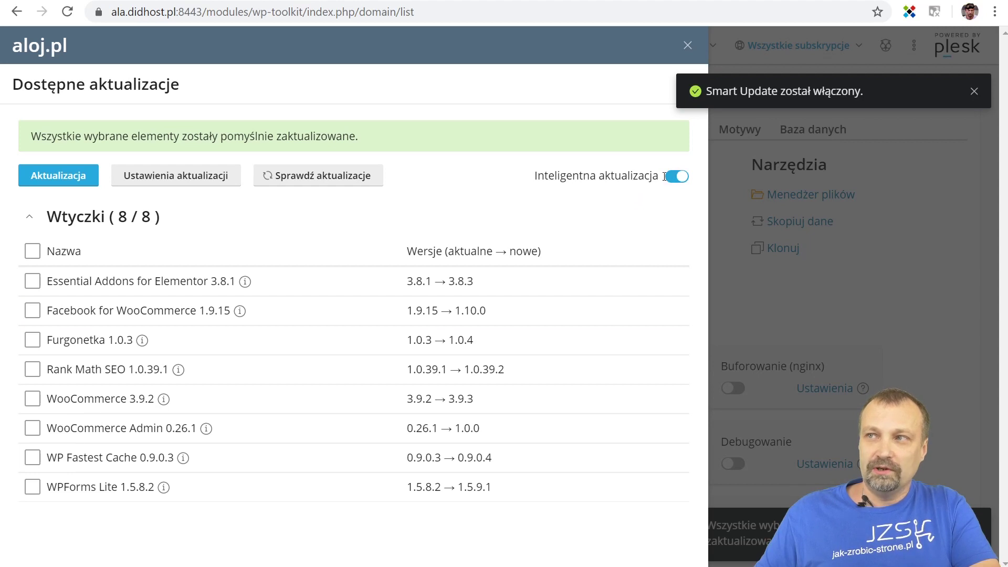
pyautogui.click(33, 250)
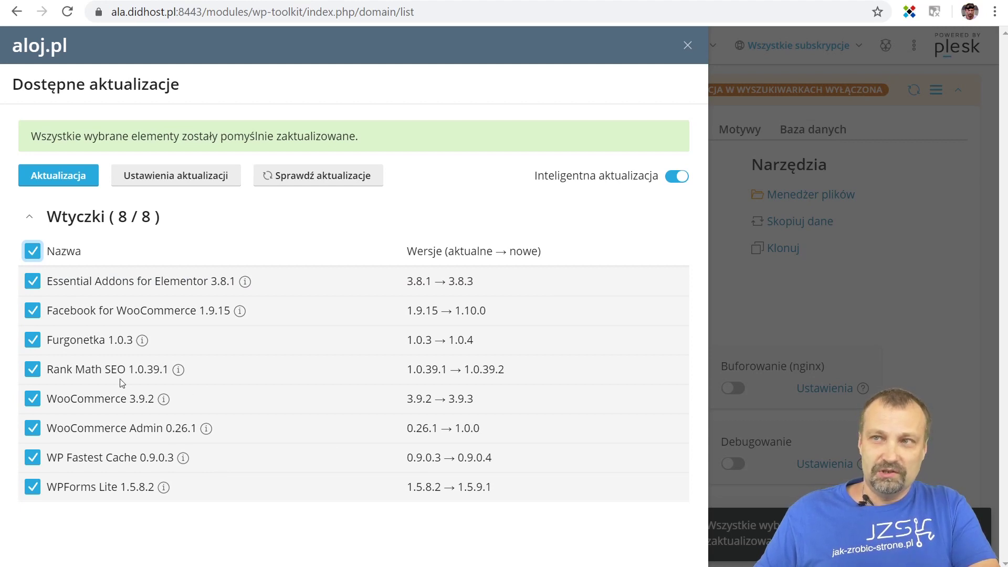
pyautogui.click(48, 181)
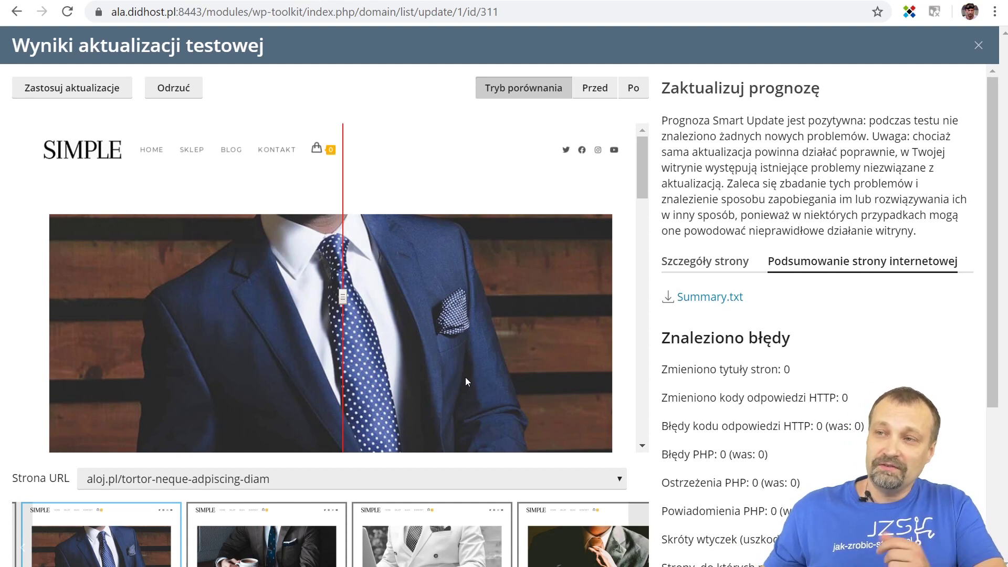
# Look through the test-update preview of the tortor-neque-adpiscing-diam page from its header to the comment section
pyautogui.scroll(-2, 355, 319)
pyautogui.scroll(-5, 355, 320)
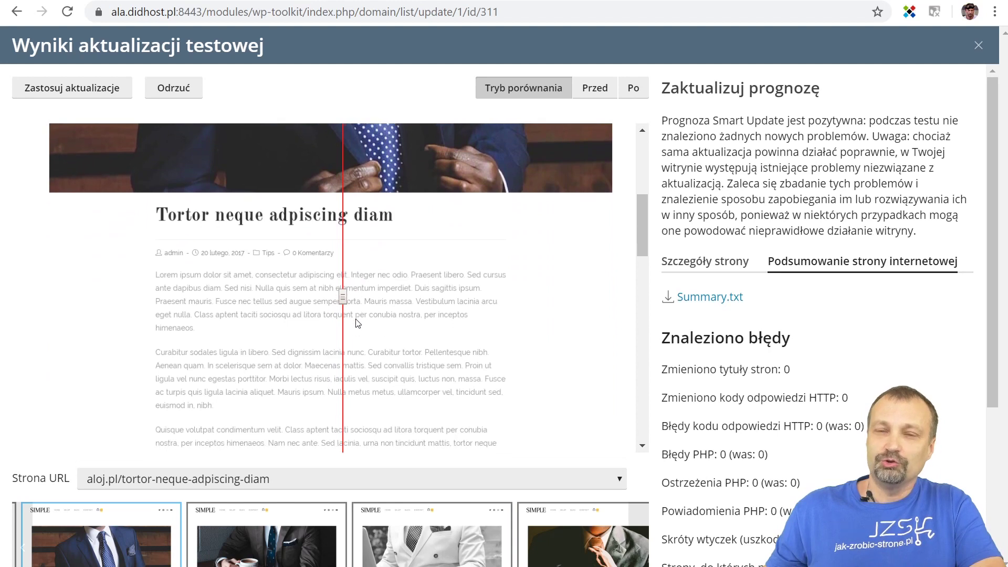
pyautogui.scroll(-8, 356, 323)
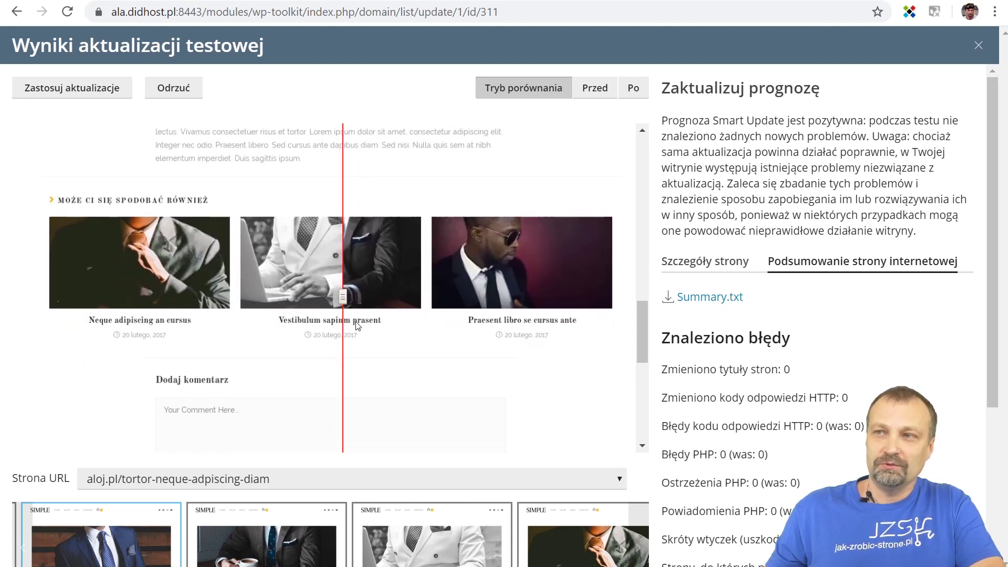
pyautogui.scroll(5, 357, 325)
pyautogui.scroll(10, 358, 329)
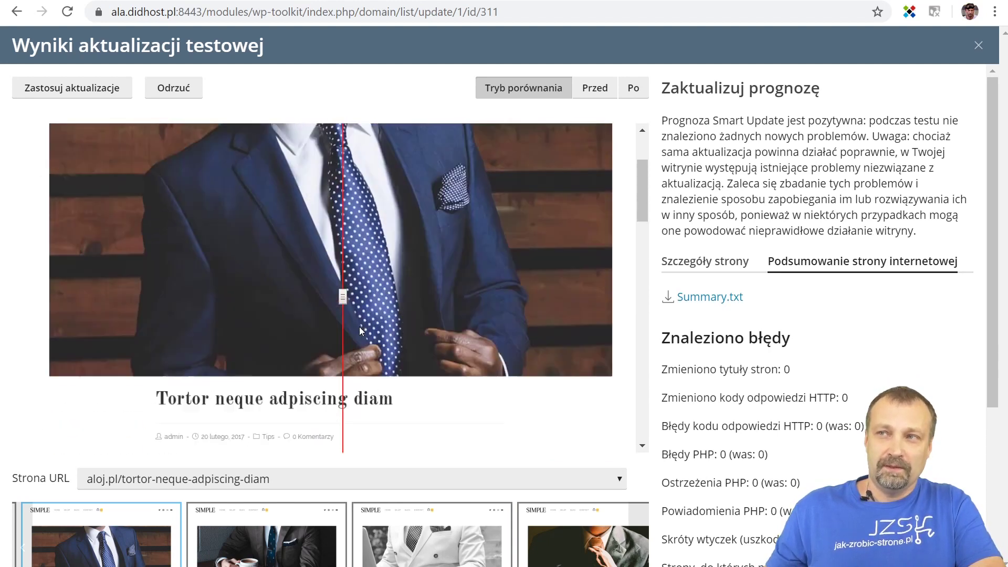
pyautogui.scroll(-4, 360, 330)
pyautogui.scroll(4, 368, 315)
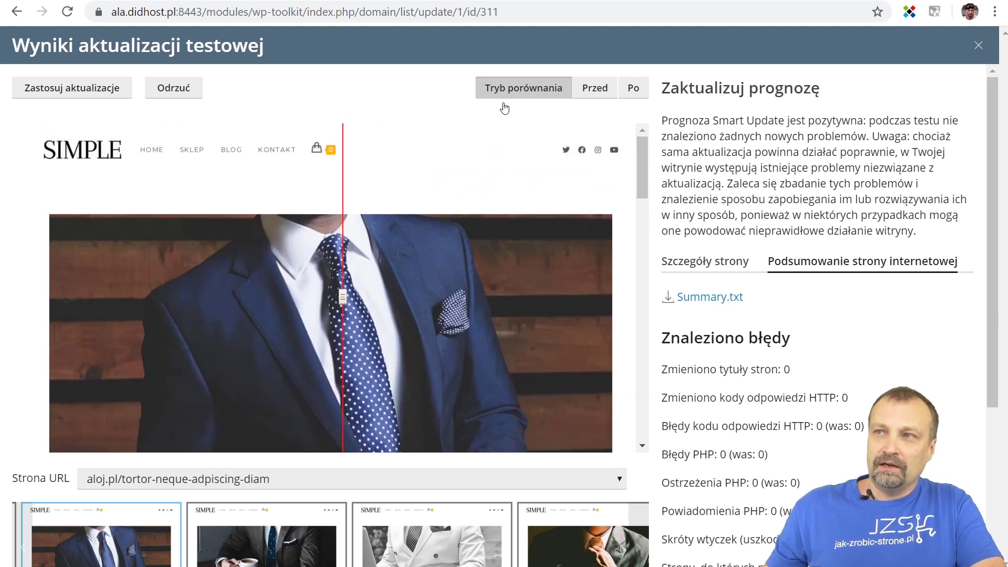
# Compare the before and after versions of the tortor-neque-adpiscing-diam page down to its footer by shifting the comparison divider
pyautogui.moveTo(341, 297); pyautogui.dragTo(329, 333)
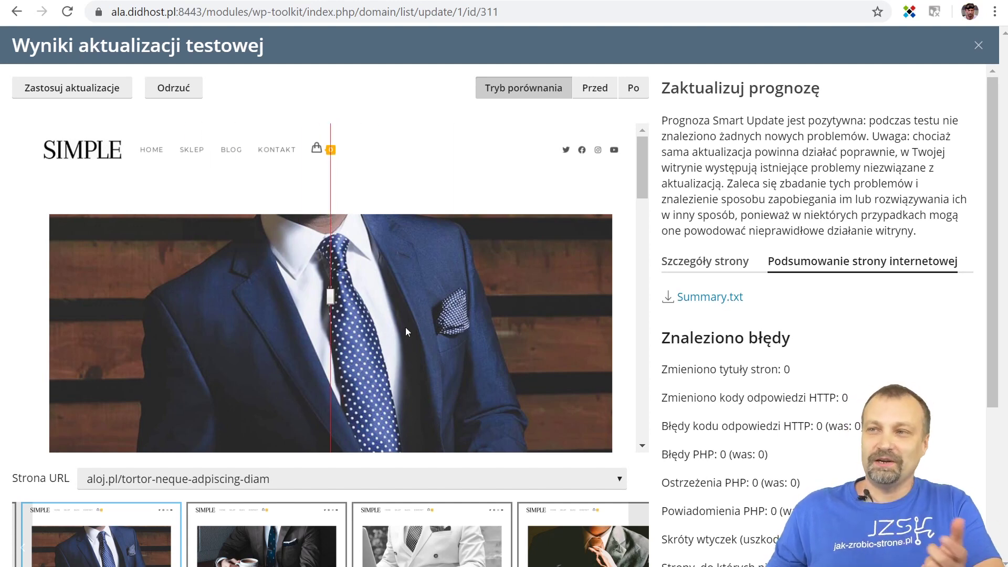
pyautogui.scroll(-5, 329, 314)
pyautogui.moveTo(330, 292)
pyautogui.mouseDown()
pyautogui.moveTo(126, 295)
pyautogui.moveTo(515, 295)
pyautogui.moveTo(336, 310)
pyautogui.mouseUp()
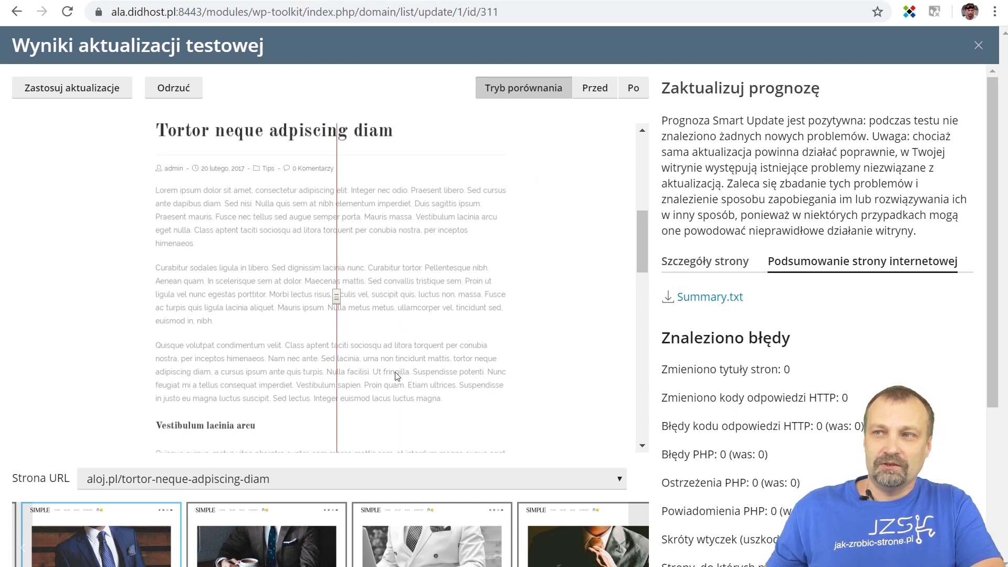
pyautogui.moveTo(336, 305); pyautogui.dragTo(234, 311)
pyautogui.scroll(-3, 383, 314)
pyautogui.scroll(-5, 384, 314)
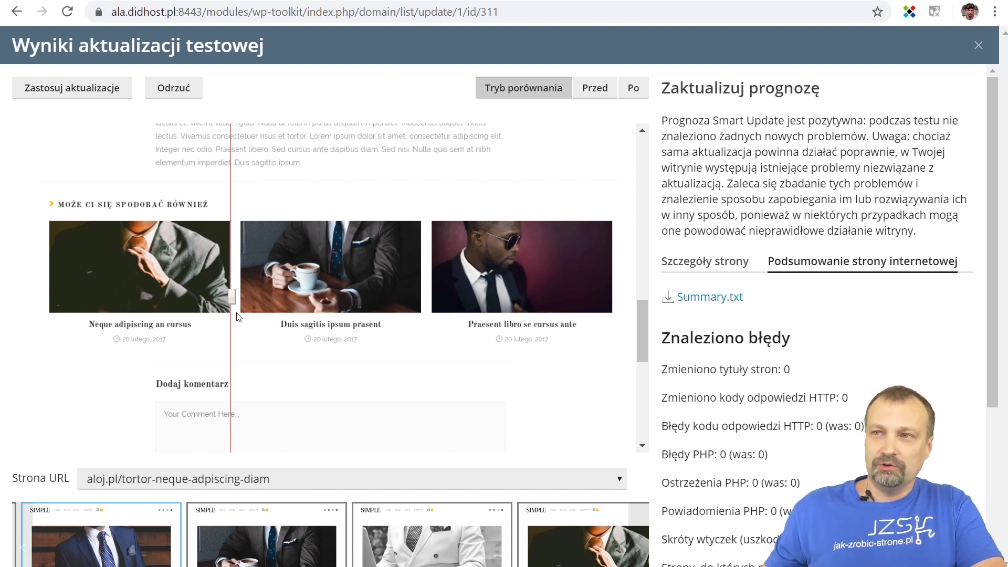
pyautogui.moveTo(231, 301); pyautogui.dragTo(306, 335)
pyautogui.scroll(-5, 396, 350)
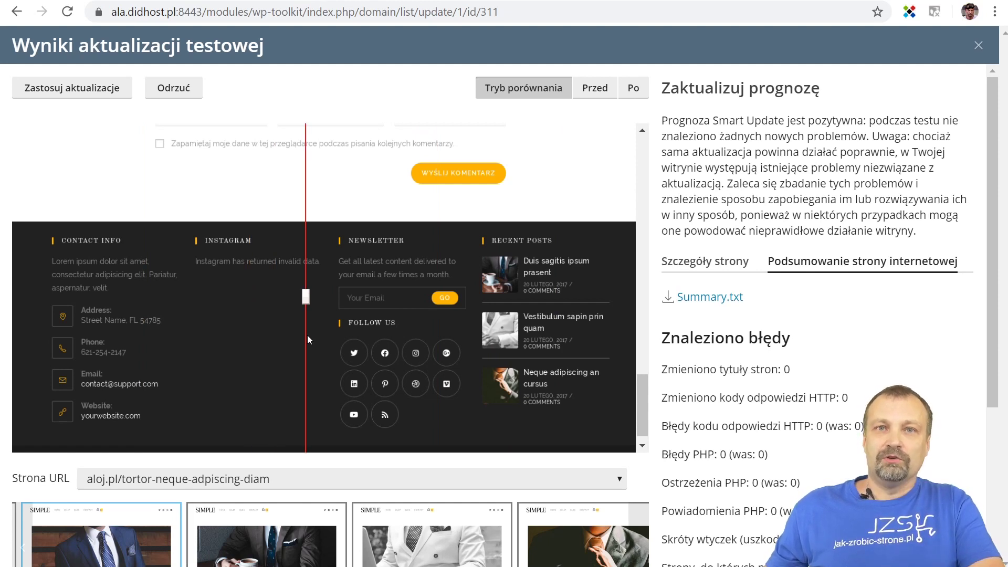
pyautogui.moveTo(307, 336); pyautogui.dragTo(325, 329)
pyautogui.scroll(-1, 332, 328)
pyautogui.scroll(5, 332, 329)
pyautogui.scroll(-4, 332, 329)
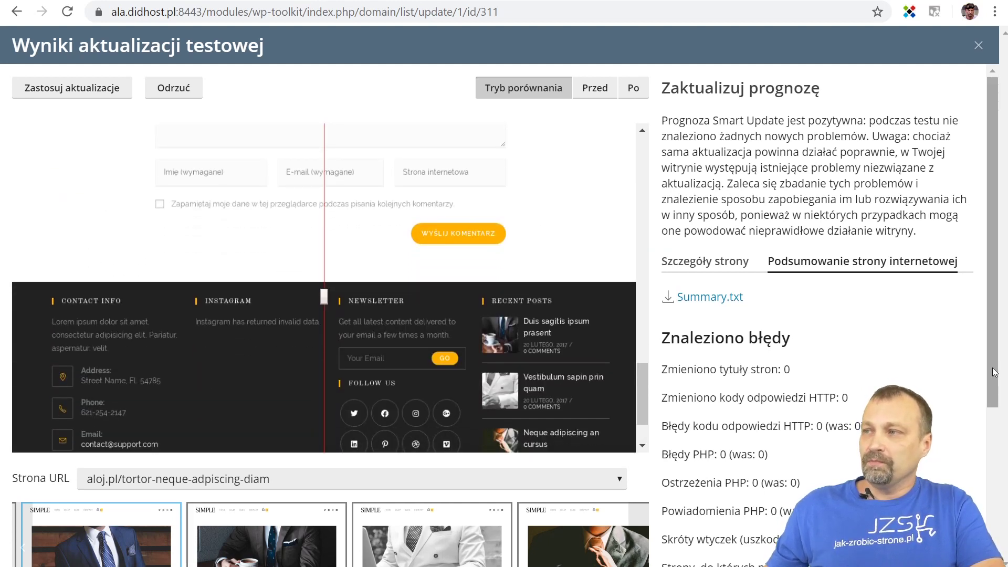
# Browse the tested page screenshots and open the comparison for litora-torqent-per-conubia
pyautogui.scroll(-2, 992, 241)
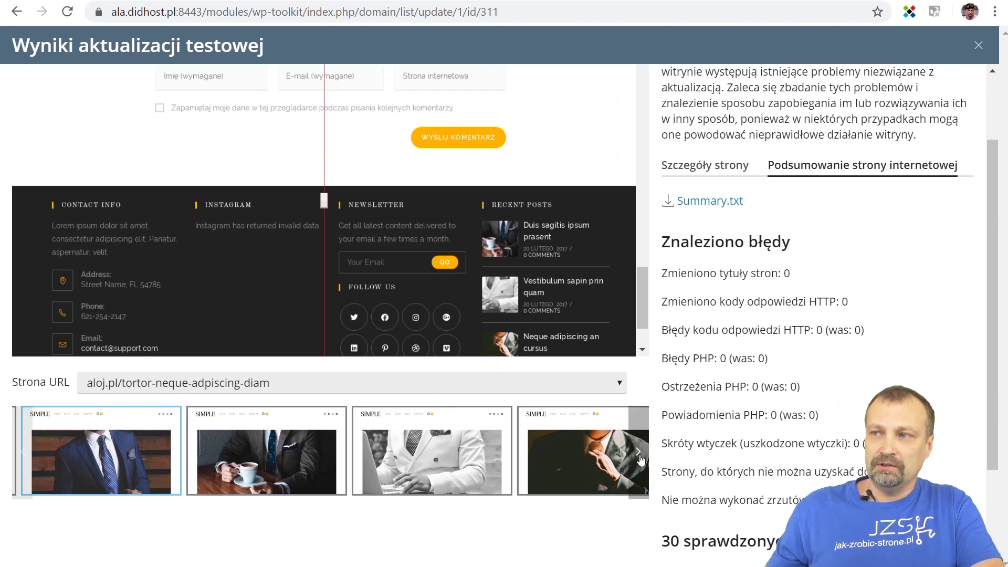
pyautogui.click(640, 458)
pyautogui.click(639, 458)
pyautogui.click(639, 458)
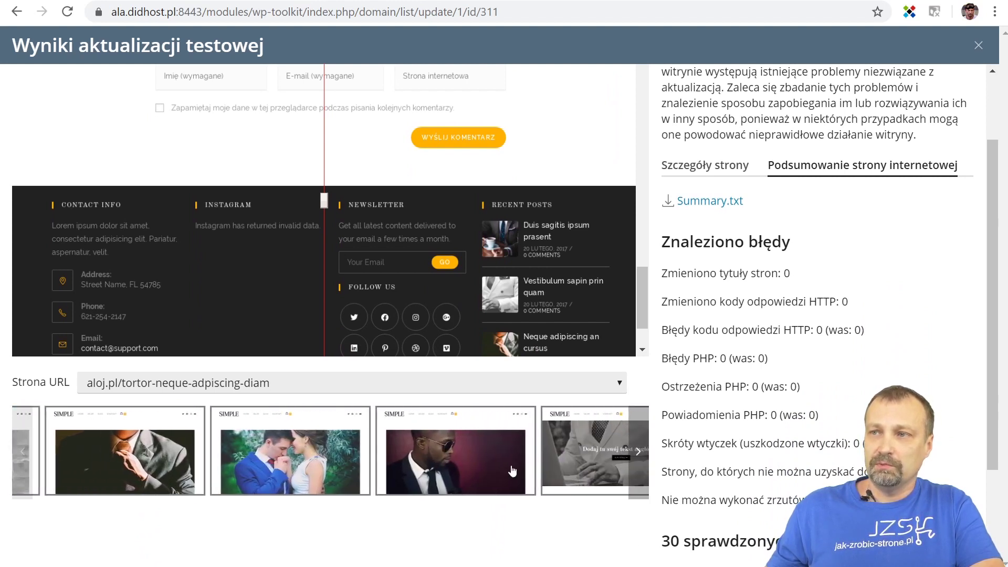
pyautogui.click(281, 451)
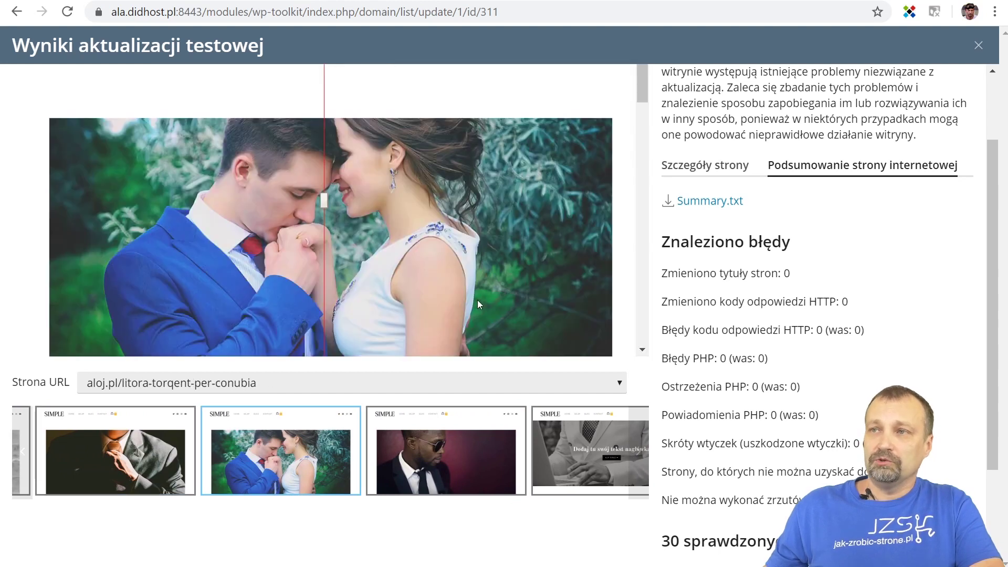
# Compare the before and after versions of the litora-torqent-per-conubia page around its title and hero image
pyautogui.scroll(1, 329, 216)
pyautogui.scroll(-3, 322, 244)
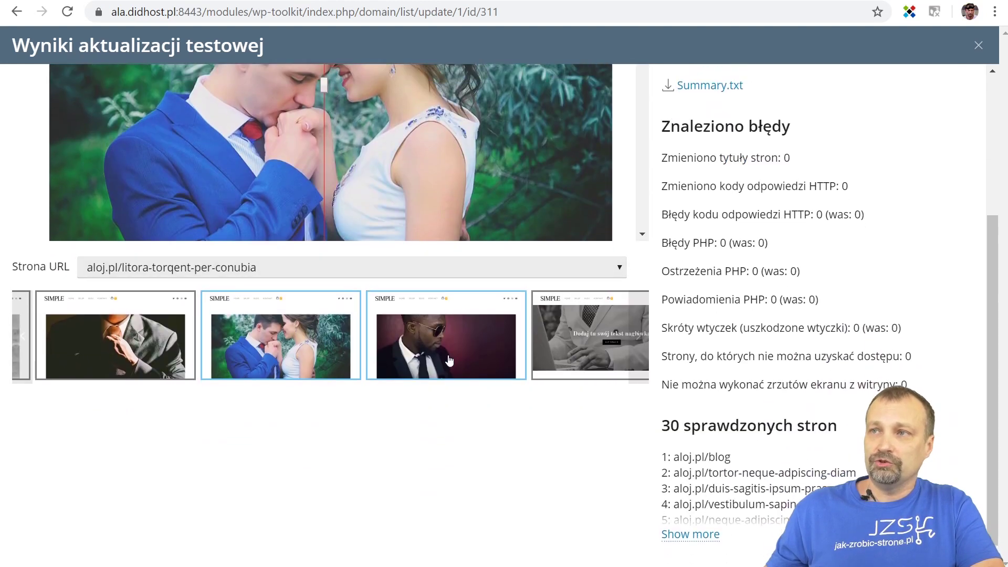
pyautogui.scroll(4, 323, 244)
pyautogui.scroll(-3, 642, 212)
pyautogui.moveTo(323, 295); pyautogui.dragTo(191, 320)
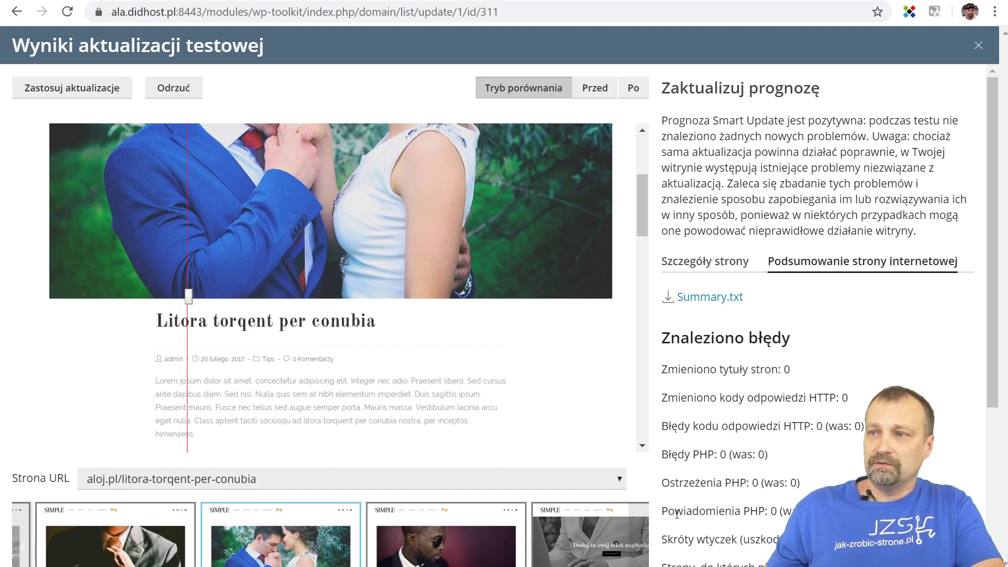
# Browse further through the tested page screenshots and open the comparison for the bransoletka-violetta-martina-stoessel-losowy-model product page
pyautogui.scroll(-2, 1000, 330)
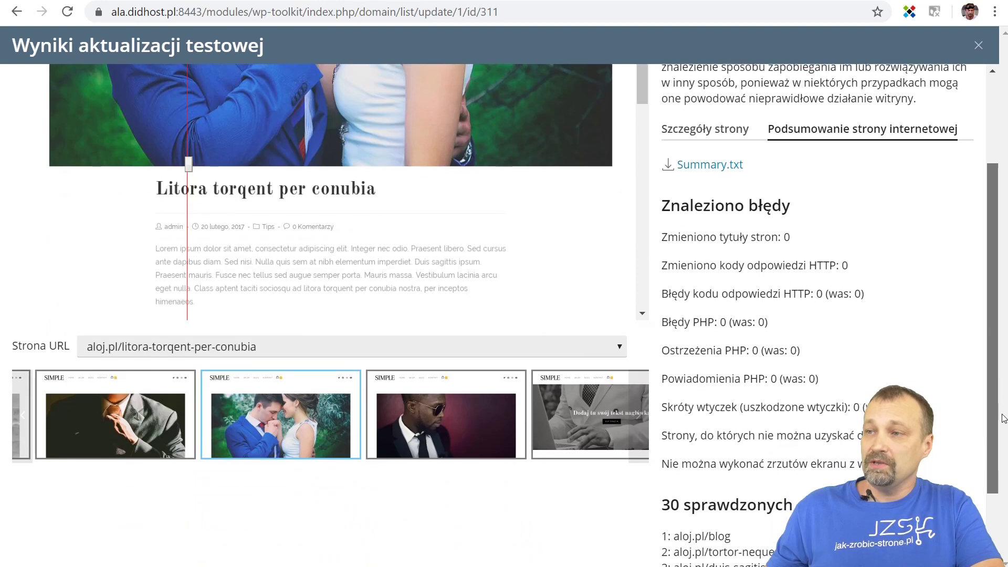
pyautogui.click(644, 418)
pyautogui.click(643, 419)
pyautogui.click(644, 418)
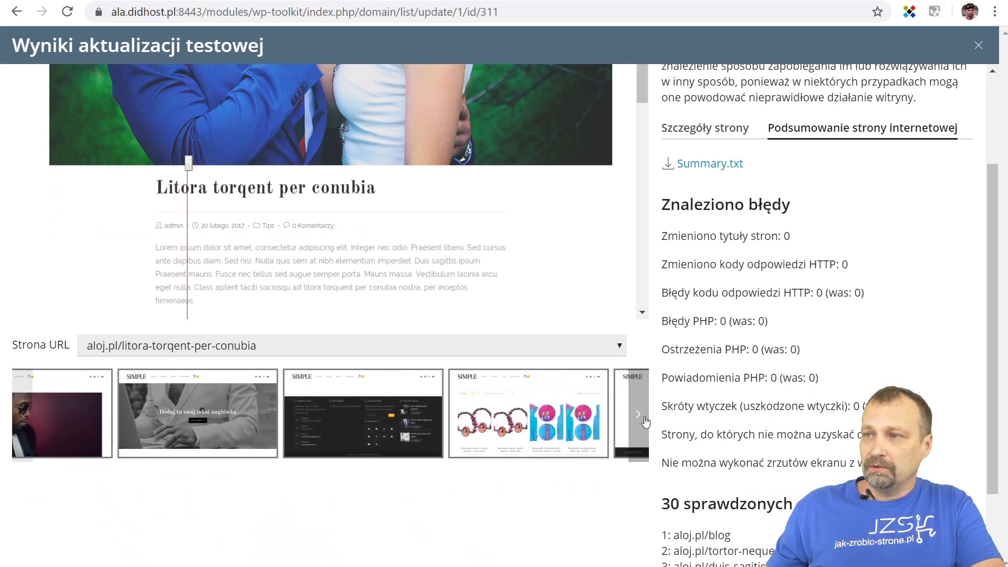
pyautogui.click(644, 419)
pyautogui.click(644, 418)
pyautogui.click(644, 418)
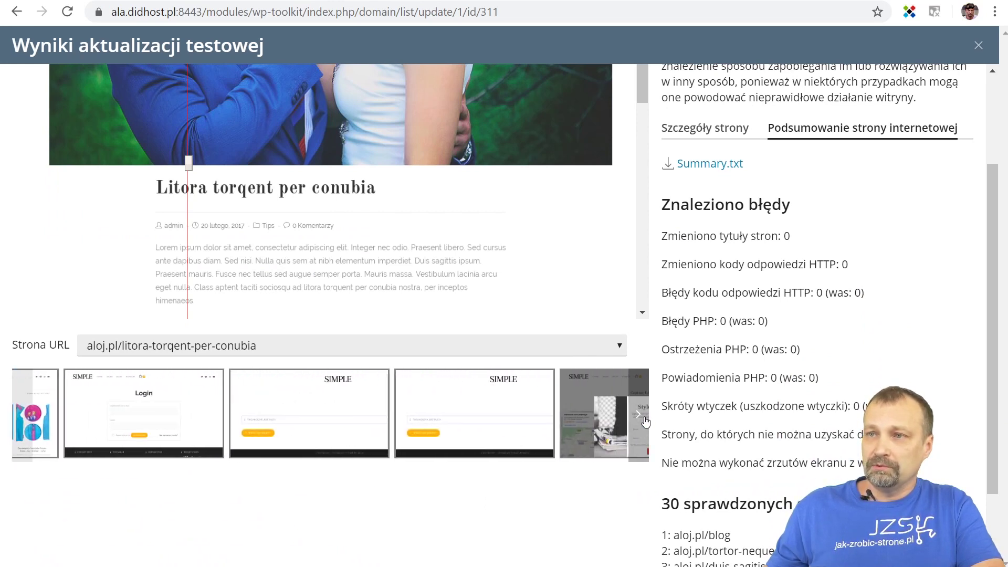
pyautogui.click(644, 418)
pyautogui.click(644, 418)
pyautogui.click(643, 418)
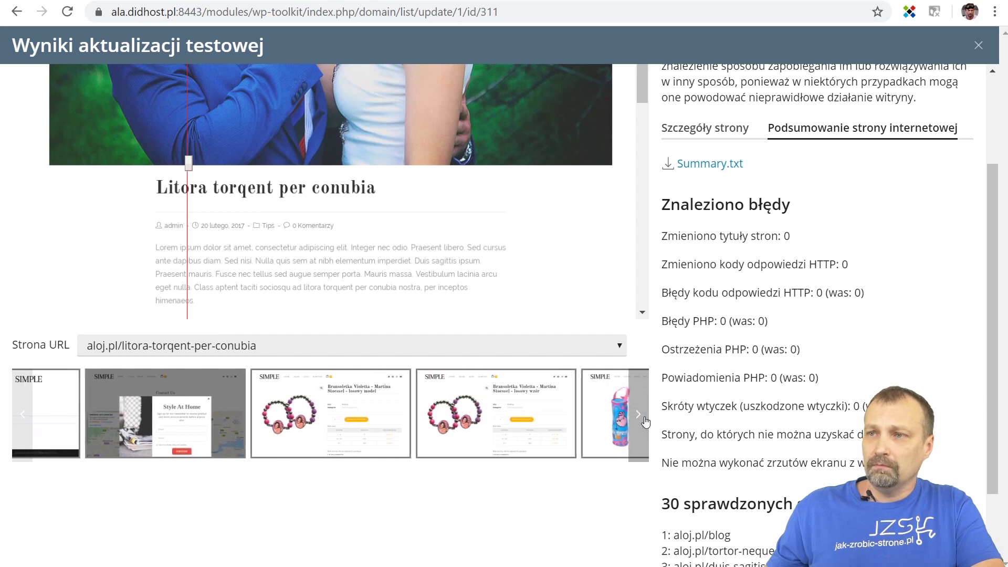
pyautogui.click(644, 418)
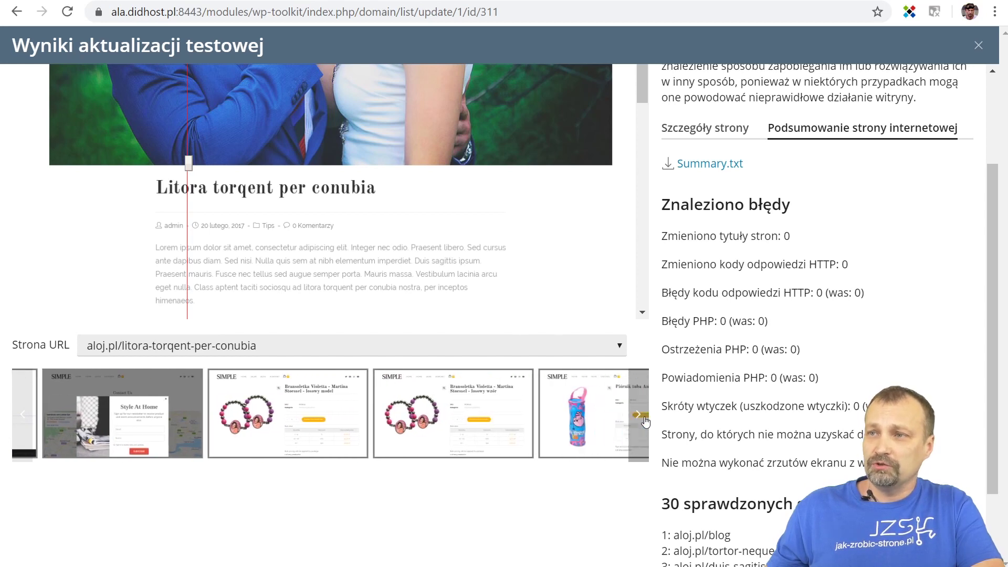
pyautogui.click(196, 445)
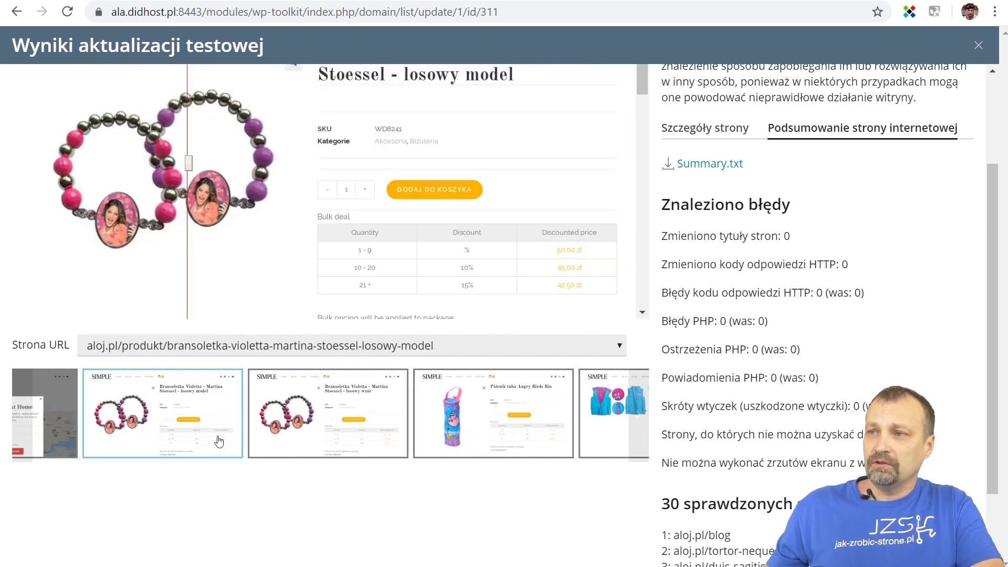
# Compare the before and after versions of the bracelet product page, from the product details to the related products and footer
pyautogui.scroll(2, 993, 362)
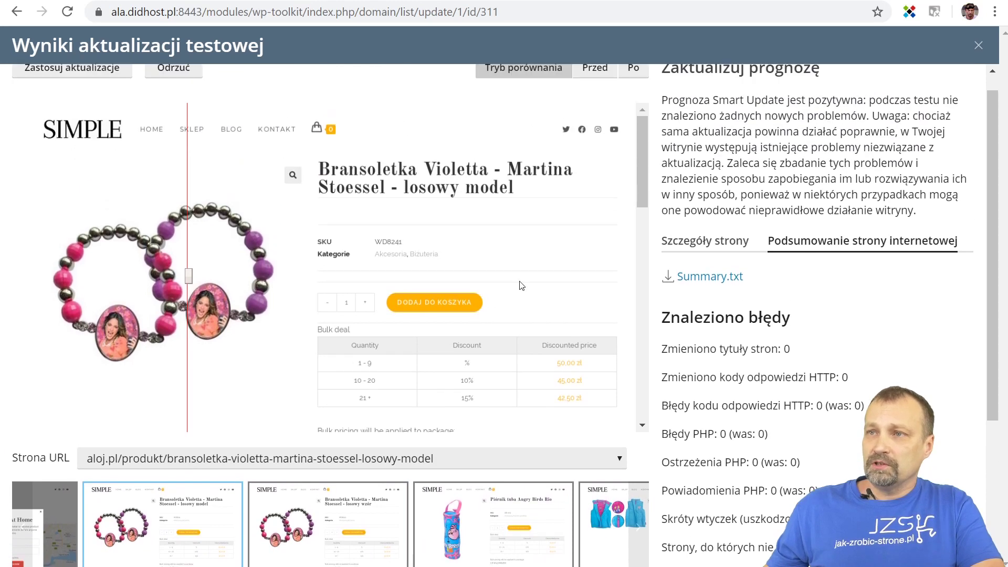
pyautogui.moveTo(187, 277); pyautogui.dragTo(399, 305)
pyautogui.scroll(-7, 647, 238)
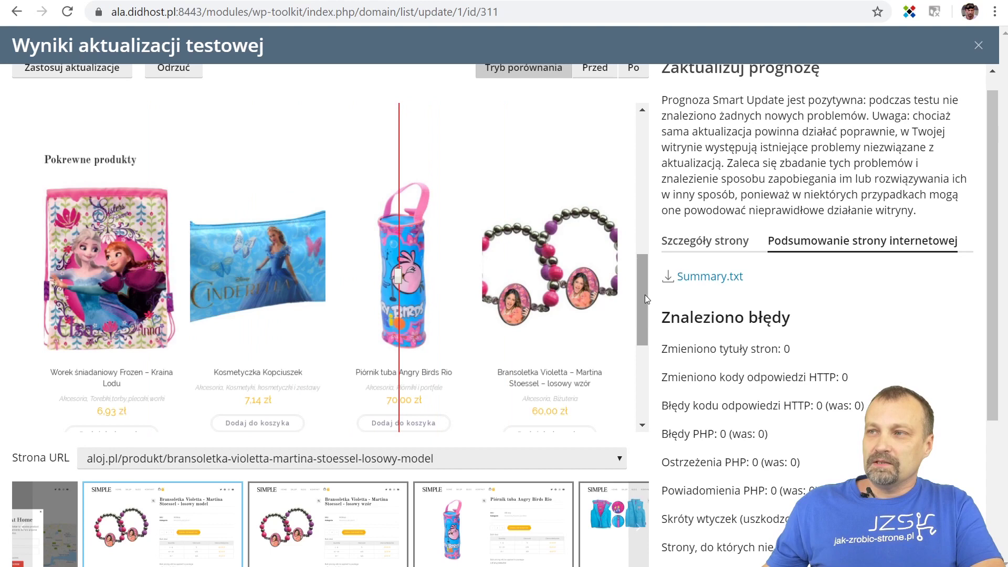
pyautogui.moveTo(645, 299); pyautogui.dragTo(638, 343)
pyautogui.moveTo(400, 281); pyautogui.dragTo(321, 299)
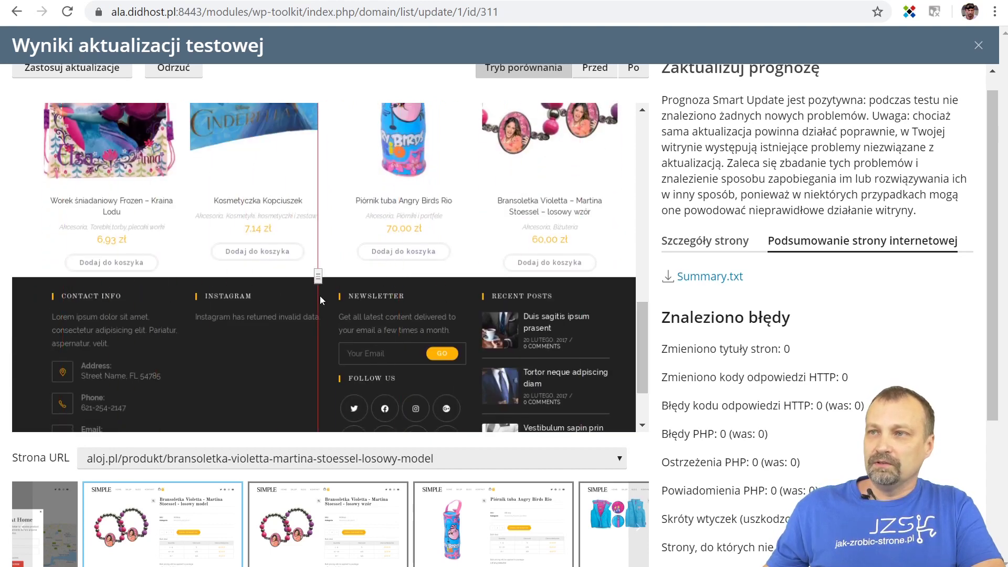
pyautogui.scroll(-3, 383, 323)
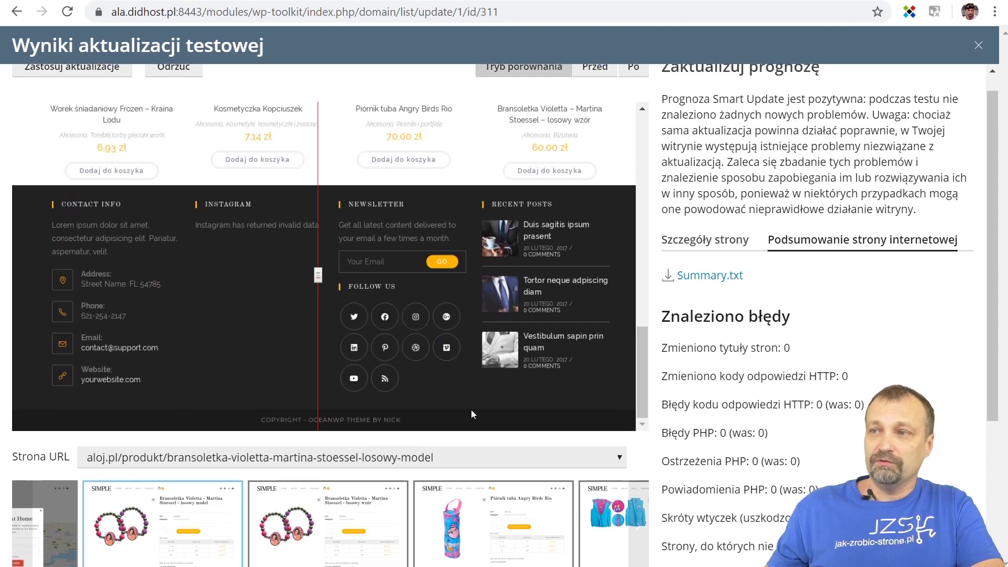
# View more product page screenshots and examine the test's summary of found errors and the list of checked pages
pyautogui.scroll(-1, 471, 410)
pyautogui.click(621, 505)
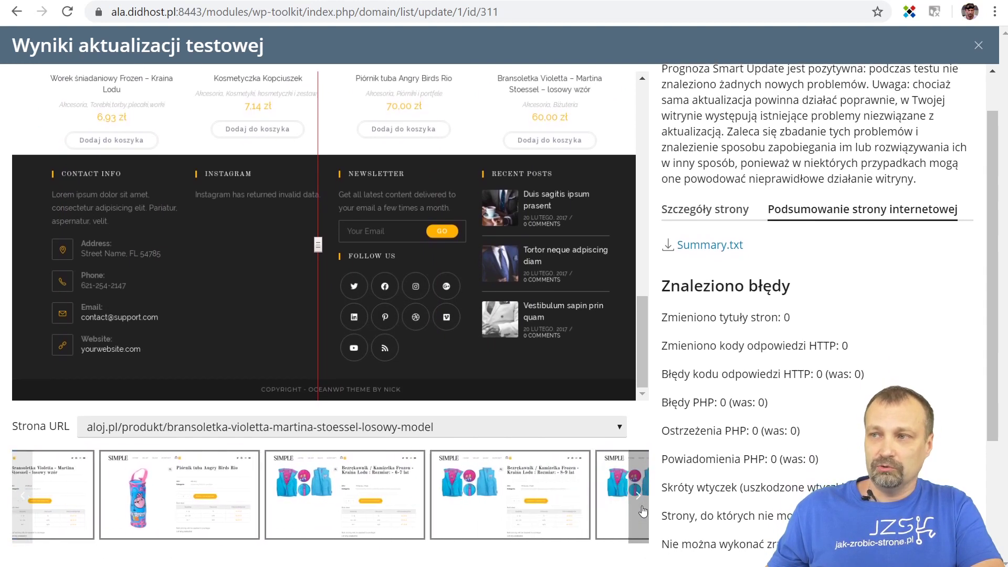
pyautogui.moveTo(986, 420); pyautogui.dragTo(988, 506)
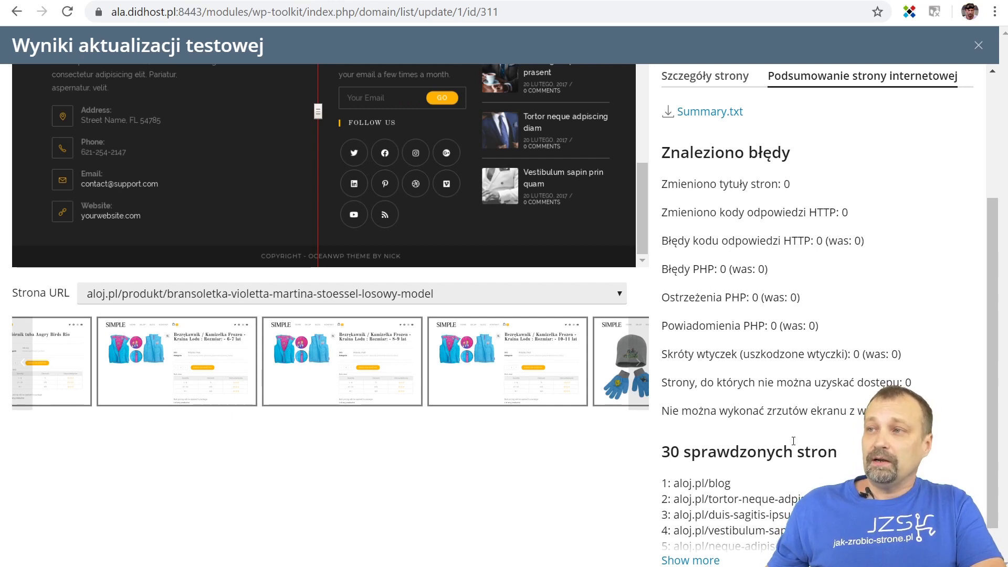
pyautogui.scroll(-1, 983, 399)
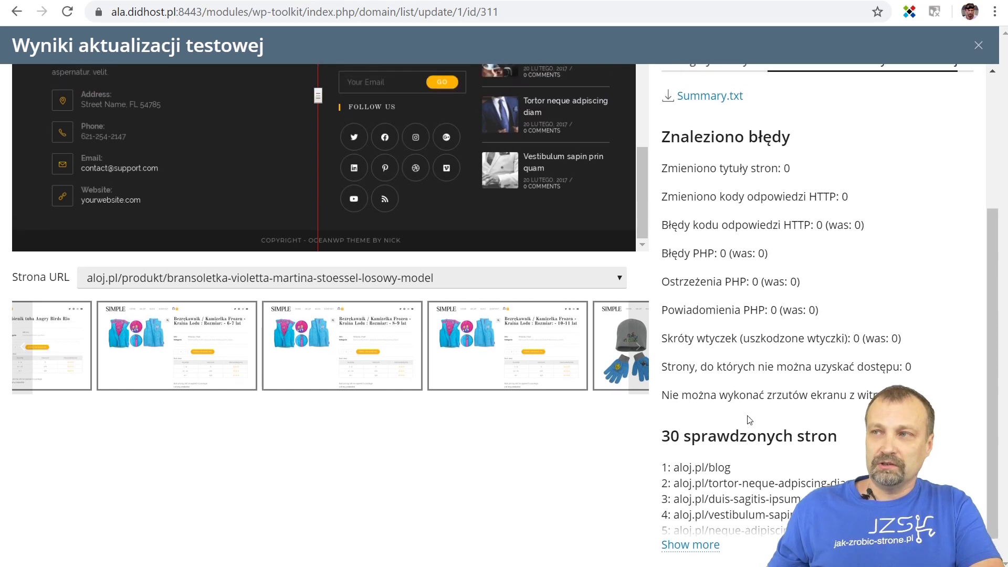
pyautogui.scroll(2, 749, 414)
pyautogui.scroll(-1, 745, 420)
pyautogui.scroll(2, 743, 428)
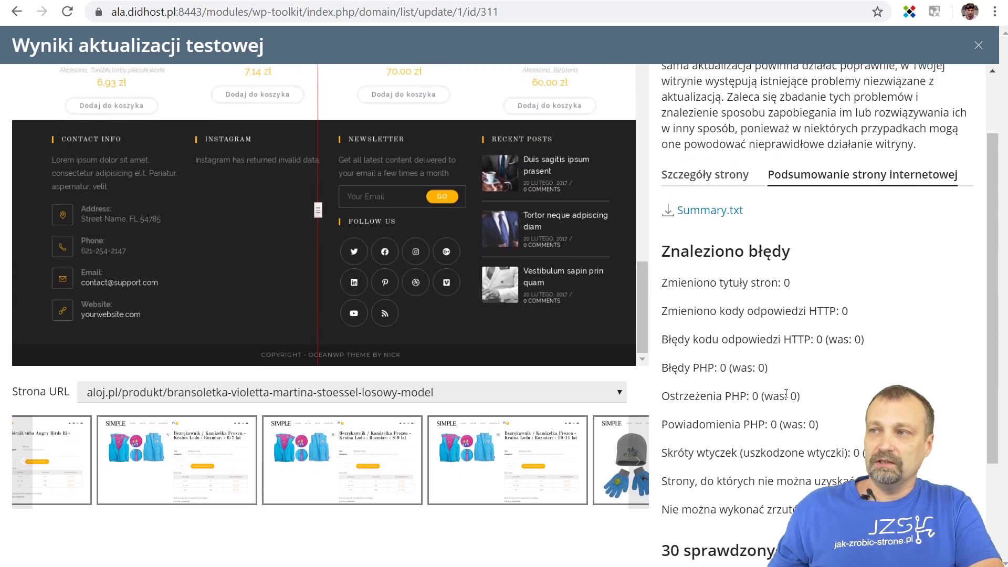